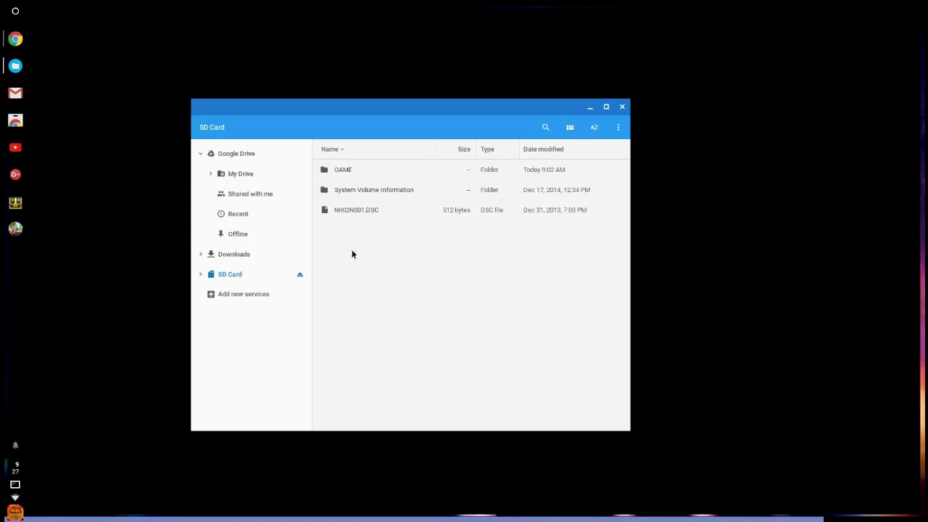
{"action": "right_click", "coordinate": [386, 245]}
{"action": "left_click", "coordinate": [358, 319]}
{"action": "right_click", "coordinate": [356, 277]}
{"action": "left_click", "coordinate": [369, 379]}
Display the contents of the Downloads folder and close the file manager window.
{"action": "left_click", "coordinate": [234, 255]}
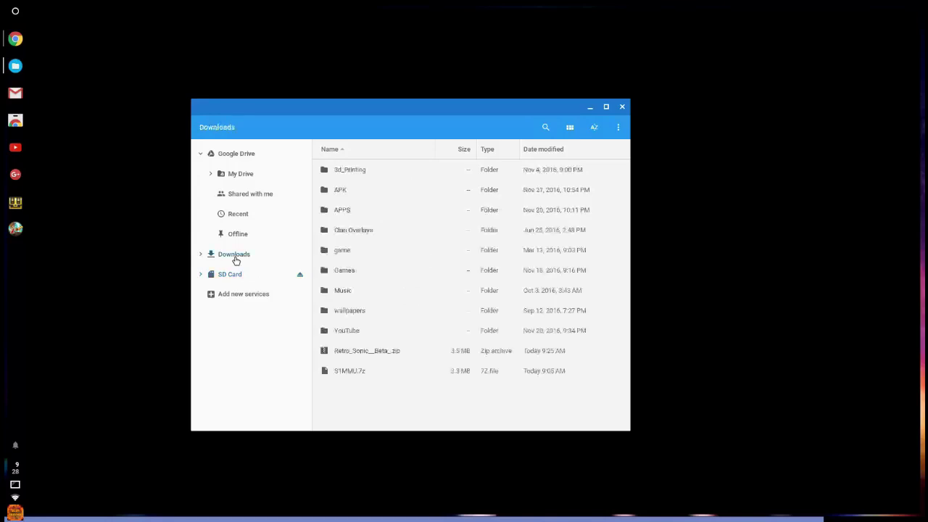
{"action": "left_click", "coordinate": [621, 106]}
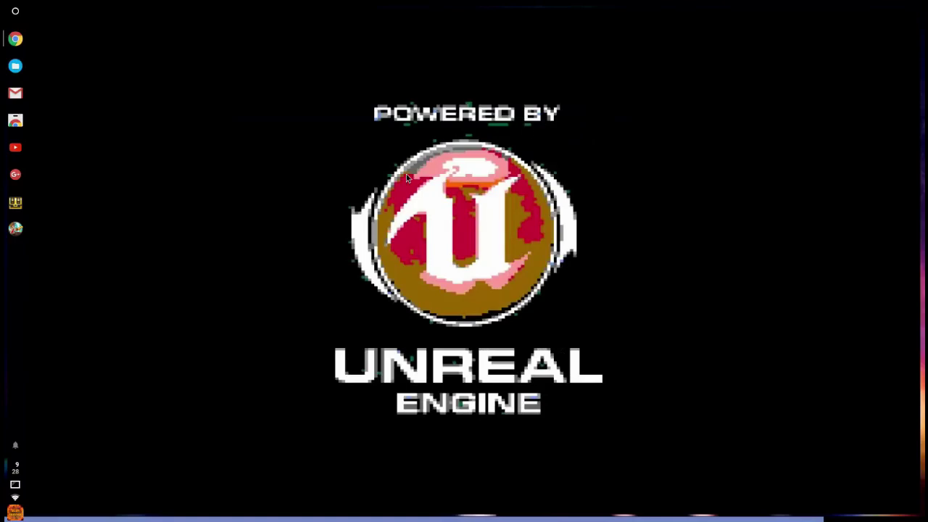
Switch to Chrome and open the "Hacks with audio modifications" subcategory from the Sonic Retro Hacks page.
{"action": "left_click", "coordinate": [15, 42]}
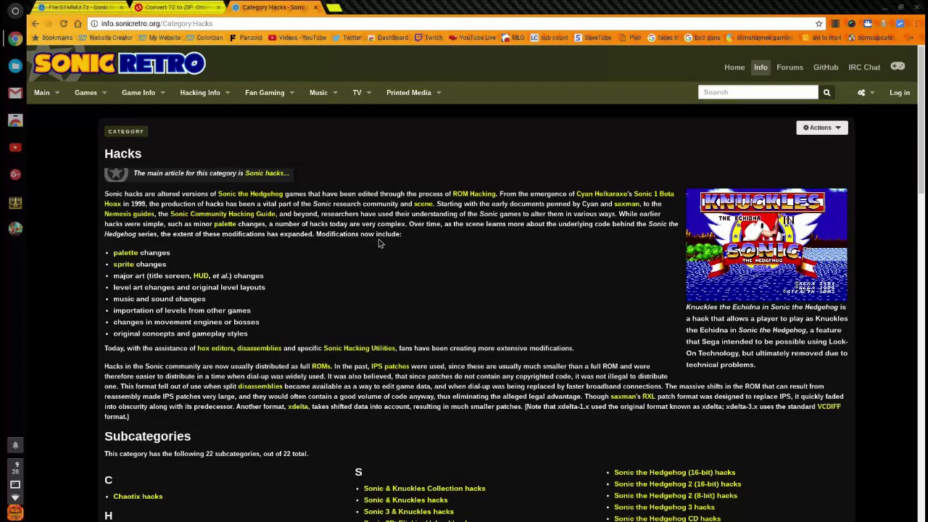
{"action": "scroll", "coordinate": [369, 250], "scroll_direction": "down", "scroll_amount": 2}
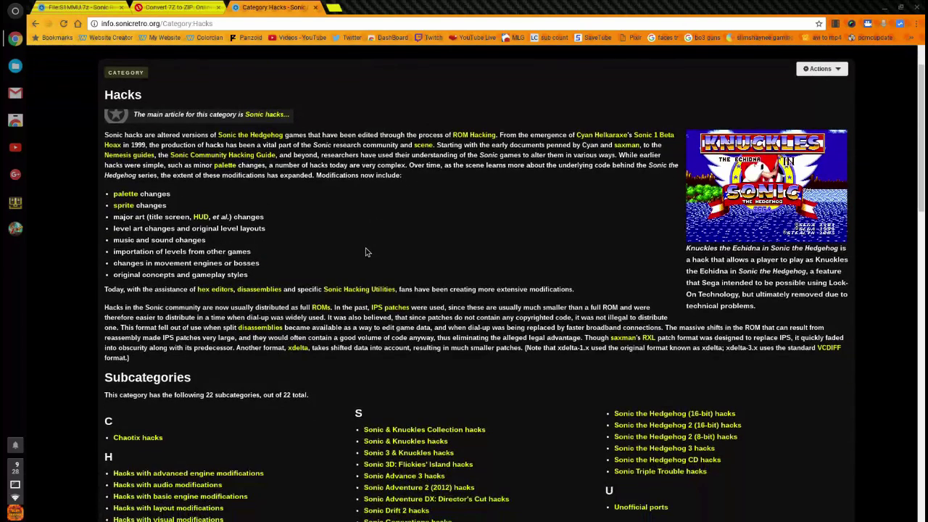
{"action": "scroll", "coordinate": [371, 252], "scroll_direction": "down", "scroll_amount": 2}
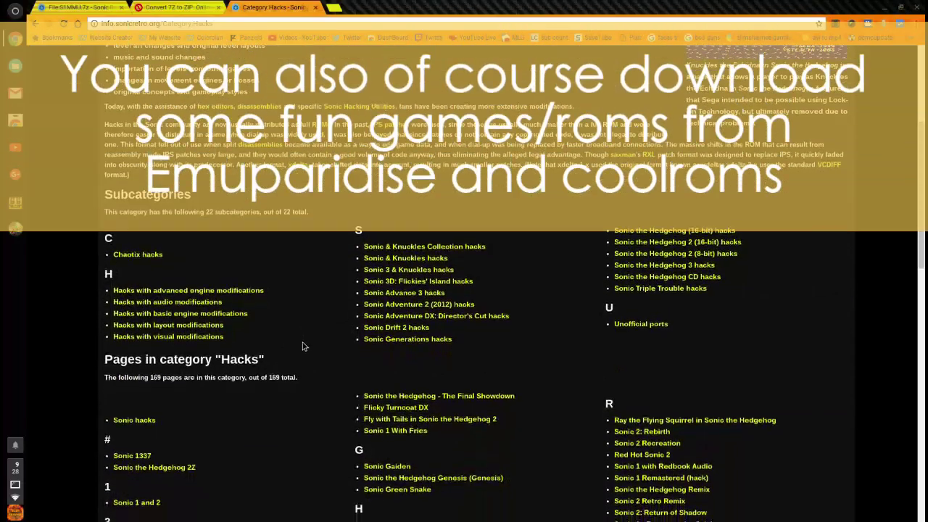
{"action": "scroll", "coordinate": [302, 345], "scroll_direction": "down", "scroll_amount": 1}
{"action": "scroll", "coordinate": [302, 346], "scroll_direction": "down", "scroll_amount": 1}
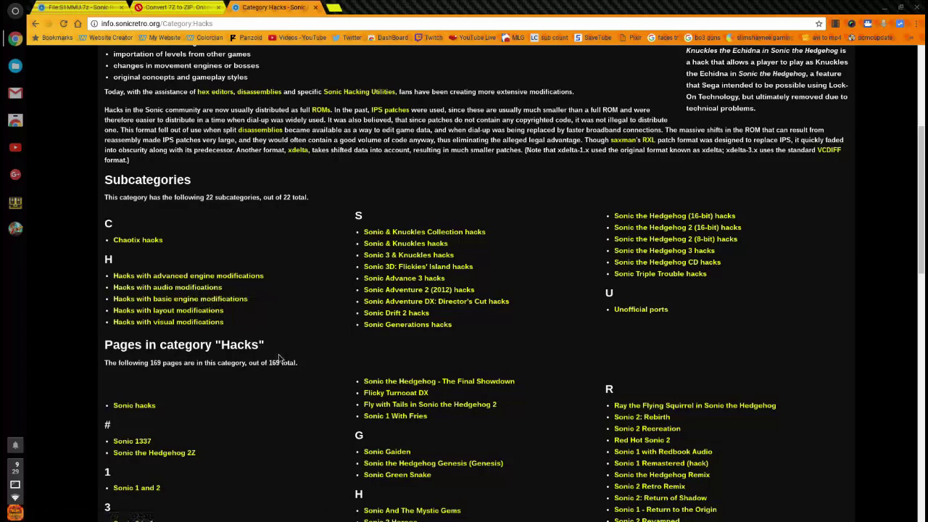
{"action": "left_click", "coordinate": [183, 289]}
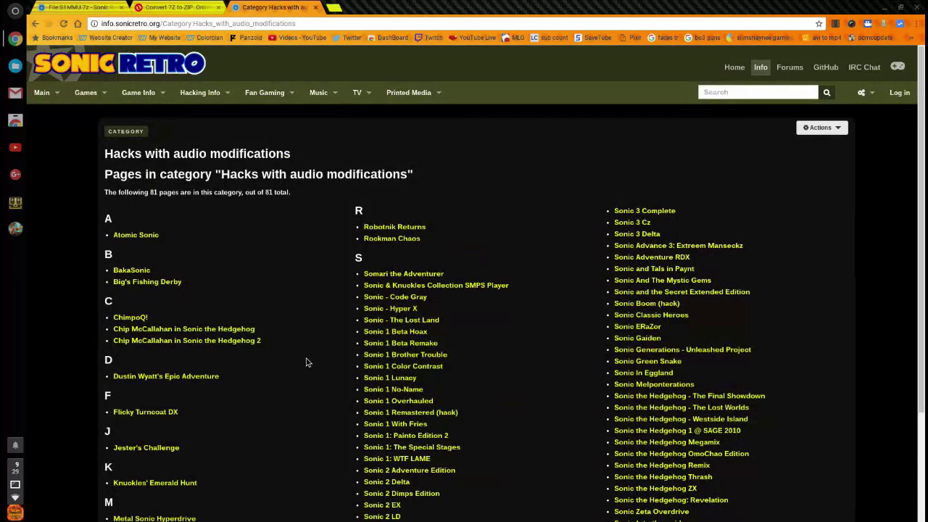
Open the "Sonic And The Mystic Gems" page from the list of hacks with audio modifications.
{"action": "scroll", "coordinate": [308, 357], "scroll_direction": "down", "scroll_amount": 2}
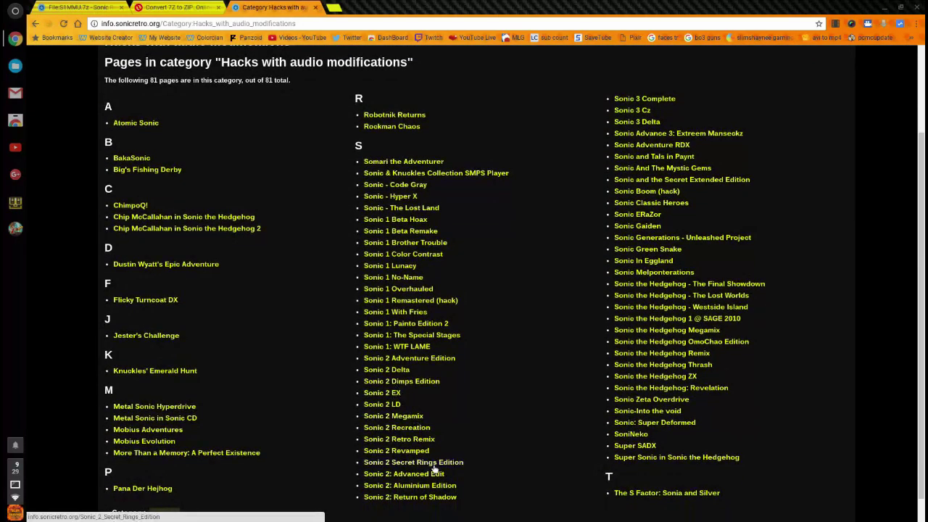
{"action": "left_click", "coordinate": [681, 427]}
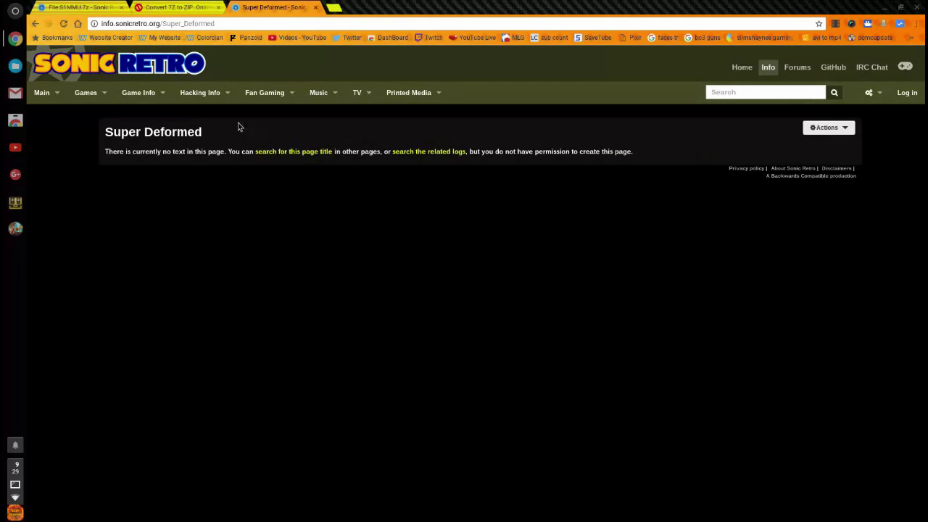
{"action": "left_click", "coordinate": [36, 24]}
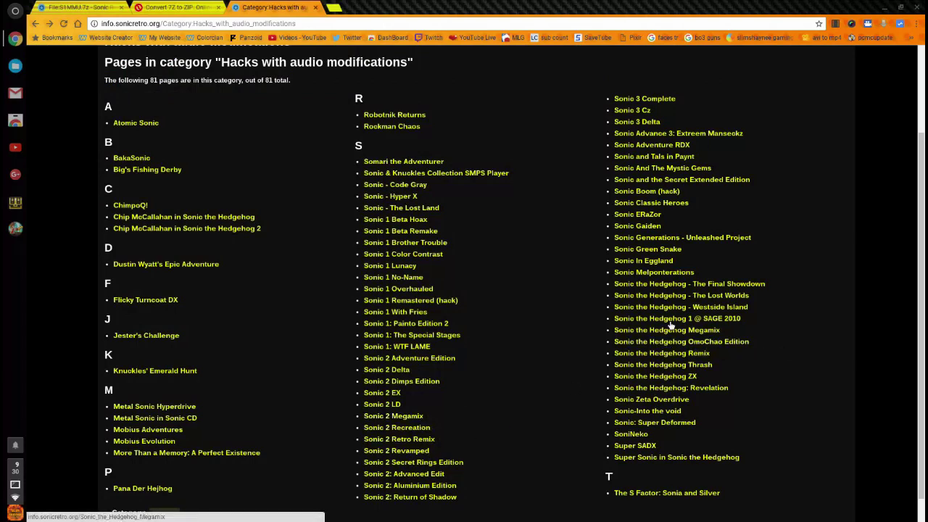
{"action": "left_click", "coordinate": [673, 172]}
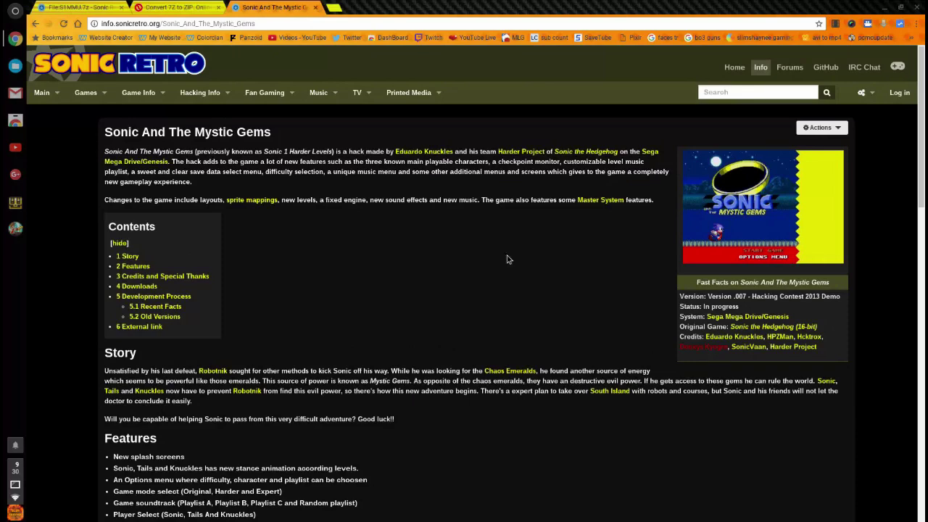
Examine the Sonic And The Mystic Gems page, including its story, features, credits, downloads and old versions.
{"action": "left_click_drag", "start_coordinate": [586, 224], "coordinate": [269, 171]}
{"action": "left_click", "coordinate": [344, 275]}
{"action": "scroll", "coordinate": [369, 272], "scroll_direction": "down", "scroll_amount": 3}
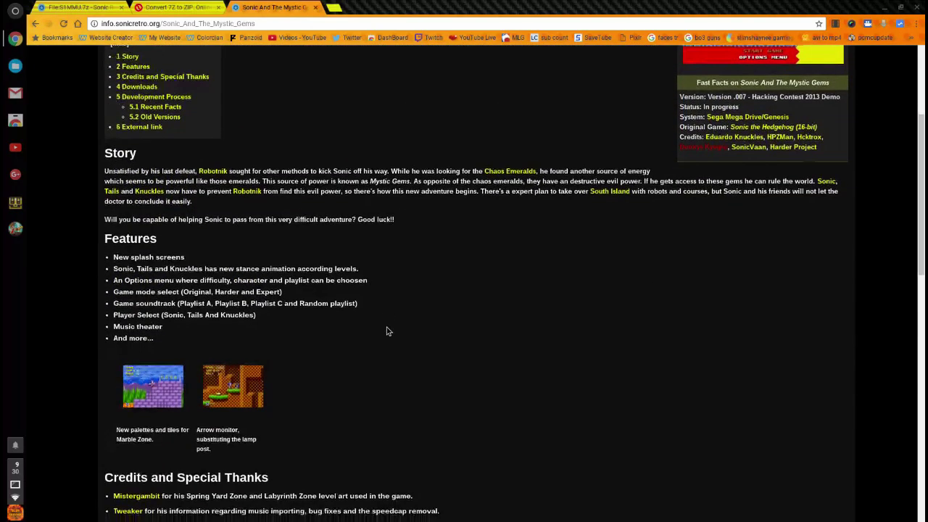
{"action": "scroll", "coordinate": [386, 331], "scroll_direction": "down", "scroll_amount": 5}
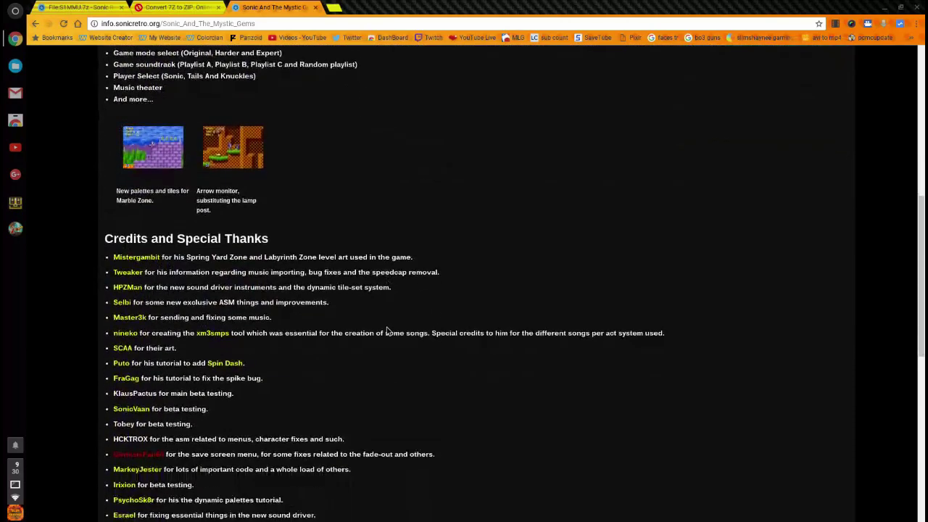
{"action": "scroll", "coordinate": [386, 331], "scroll_direction": "down", "scroll_amount": 2}
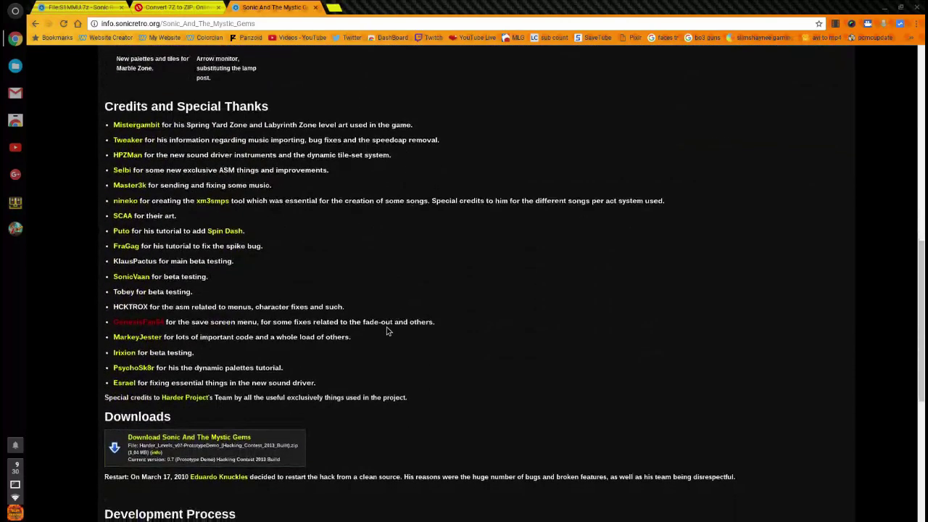
{"action": "scroll", "coordinate": [386, 331], "scroll_direction": "down", "scroll_amount": 1}
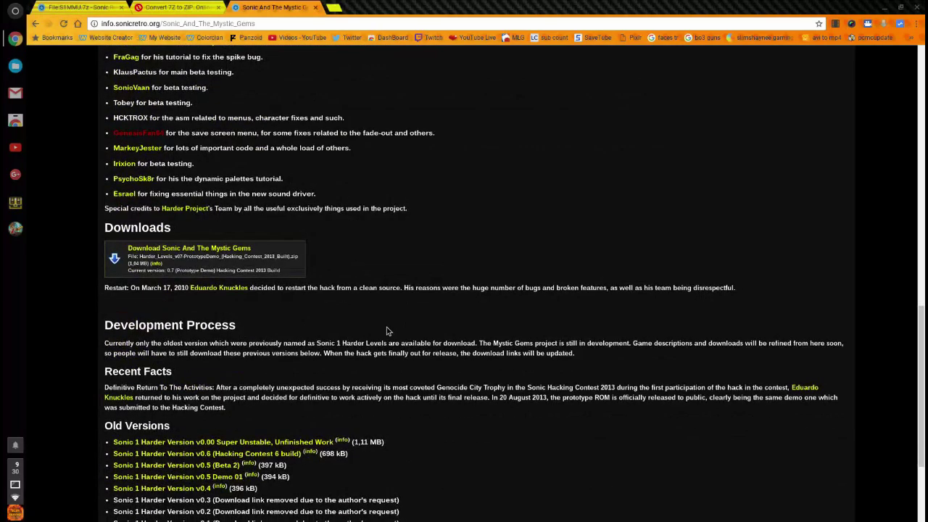
{"action": "scroll", "coordinate": [386, 331], "scroll_direction": "down", "scroll_amount": 2}
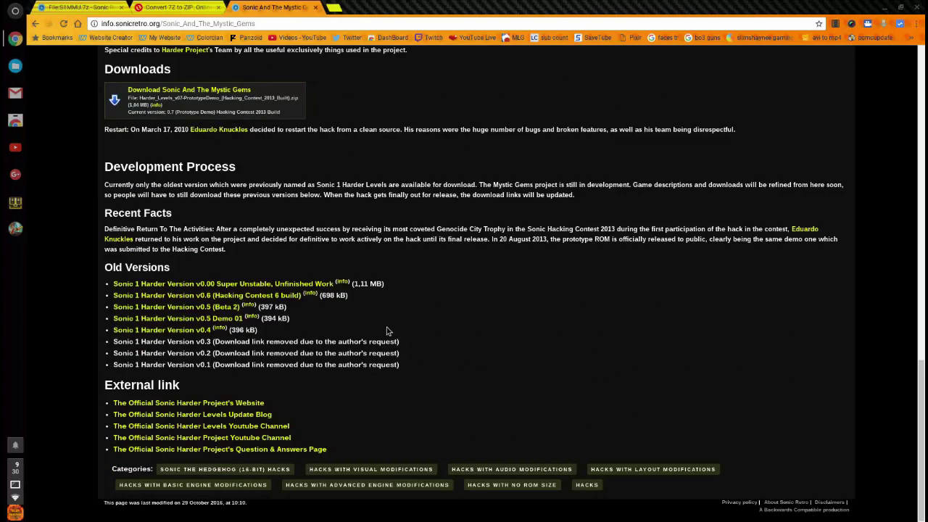
{"action": "scroll", "coordinate": [386, 331], "scroll_direction": "up", "scroll_amount": 8}
{"action": "scroll", "coordinate": [386, 331], "scroll_direction": "up", "scroll_amount": 2}
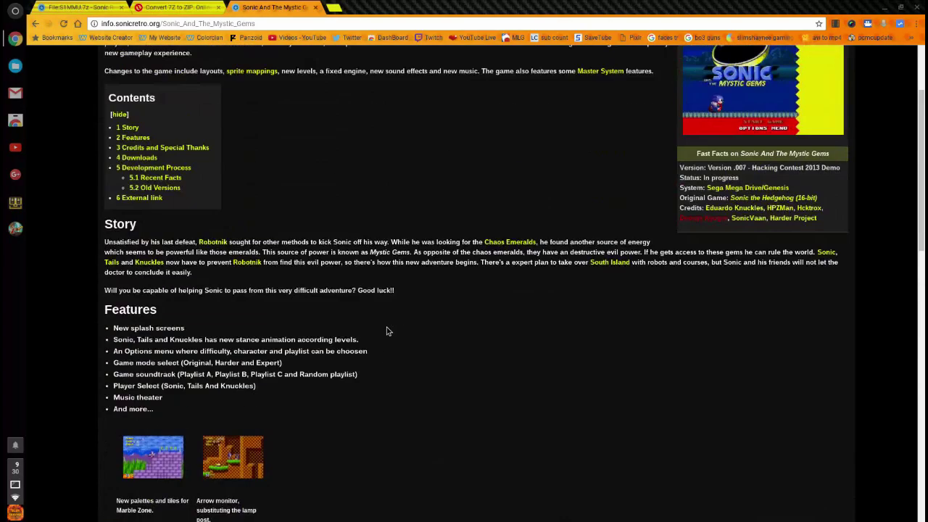
{"action": "scroll", "coordinate": [387, 331], "scroll_direction": "up", "scroll_amount": 2}
{"action": "scroll", "coordinate": [387, 331], "scroll_direction": "down", "scroll_amount": 6}
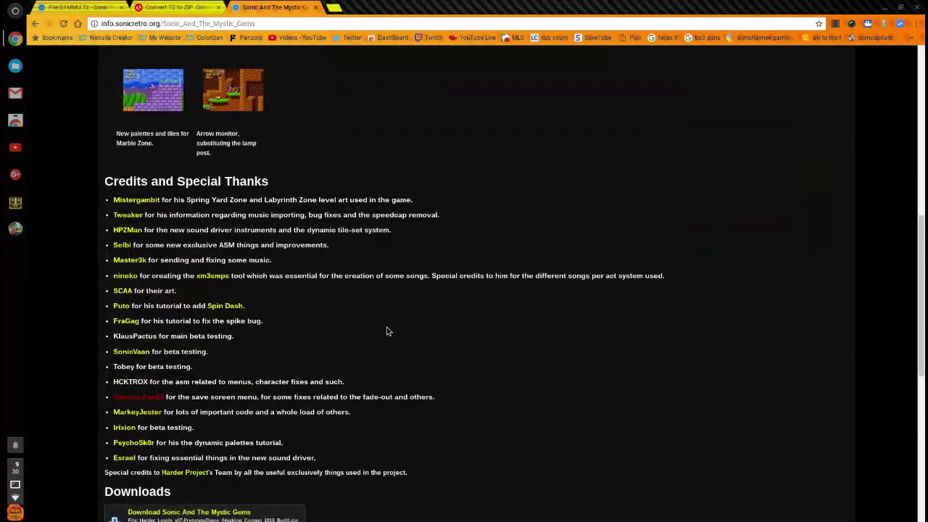
{"action": "scroll", "coordinate": [386, 332], "scroll_direction": "down", "scroll_amount": 5}
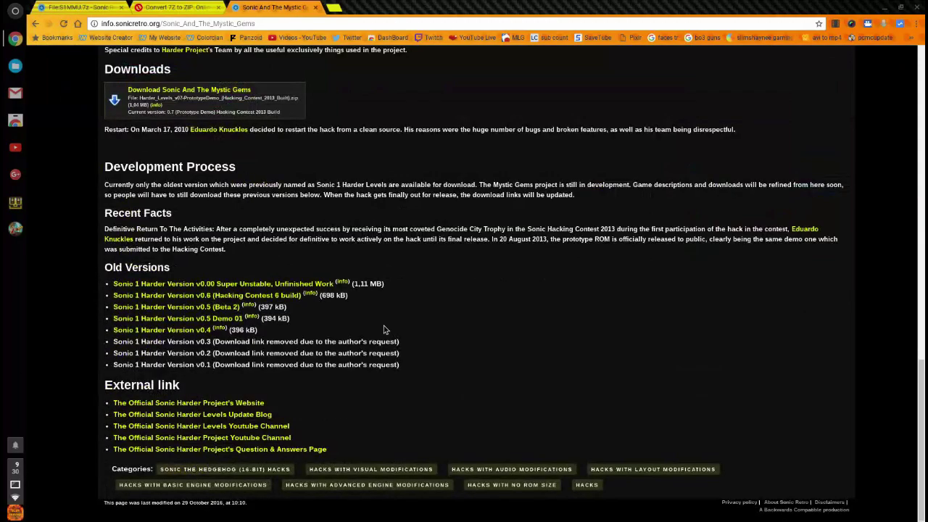
{"action": "scroll", "coordinate": [384, 330], "scroll_direction": "up", "scroll_amount": 1}
{"action": "scroll", "coordinate": [384, 330], "scroll_direction": "up", "scroll_amount": 3}
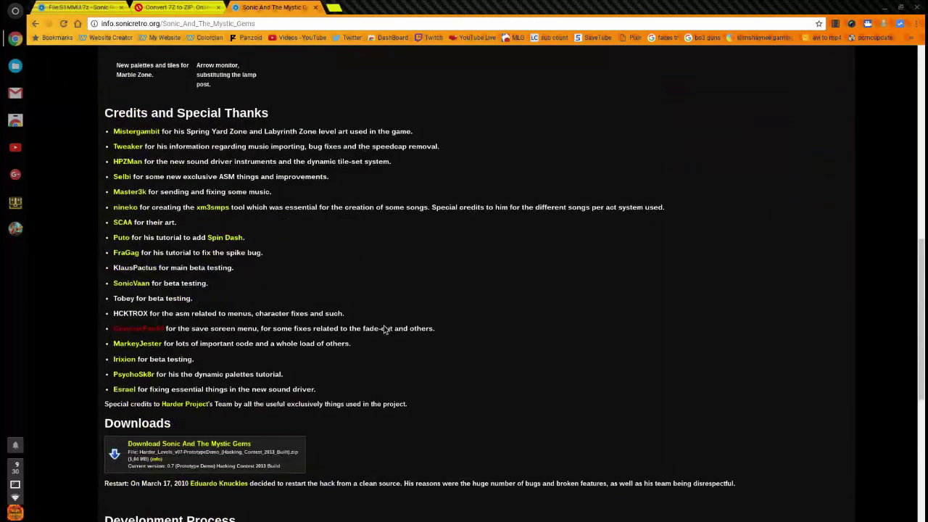
{"action": "scroll", "coordinate": [384, 329], "scroll_direction": "up", "scroll_amount": 1}
{"action": "scroll", "coordinate": [384, 329], "scroll_direction": "down", "scroll_amount": 4}
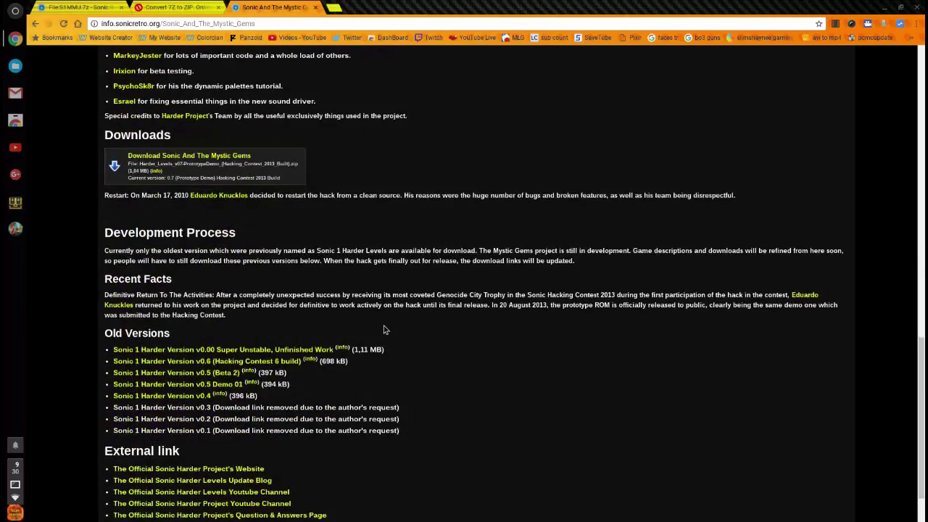
Download the Sonic And The Mystic Gems zip file from the Downloads section and dismiss the download notification.
{"action": "scroll", "coordinate": [384, 330], "scroll_direction": "up", "scroll_amount": 1}
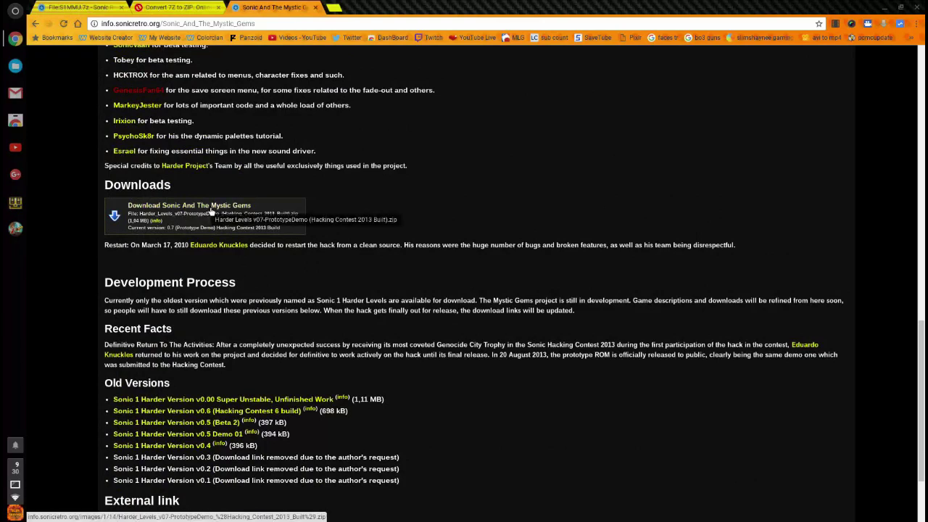
{"action": "left_click", "coordinate": [210, 210]}
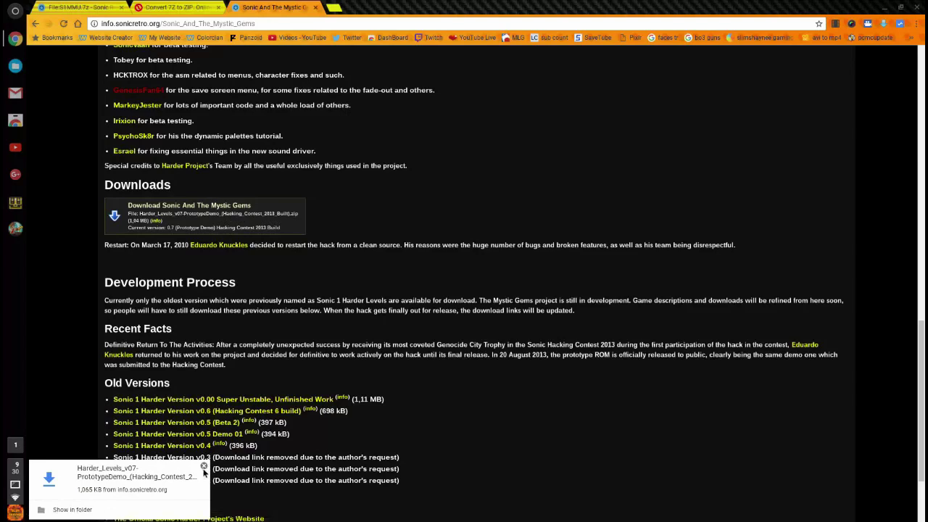
{"action": "left_click", "coordinate": [204, 468]}
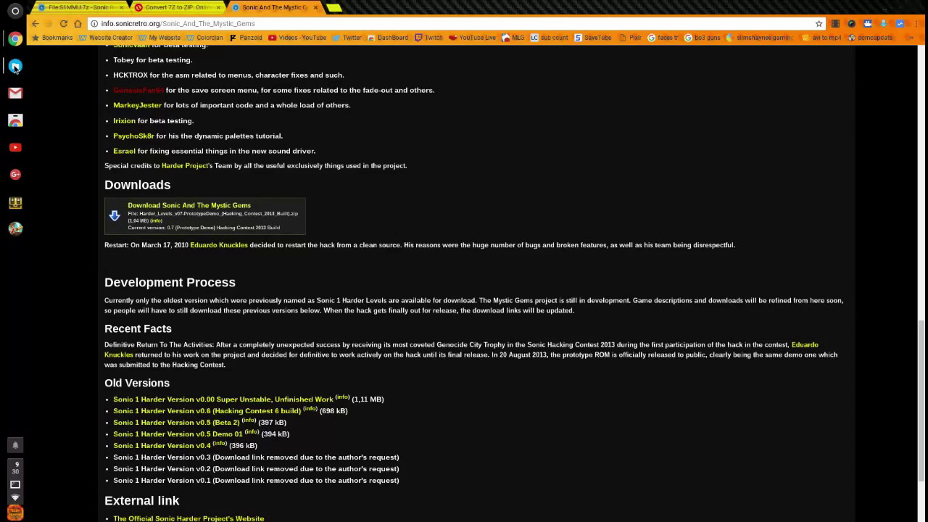
Open the file manager, close the two Sonic Retro browser tabs and minimize the browser window.
{"action": "left_click", "coordinate": [15, 66]}
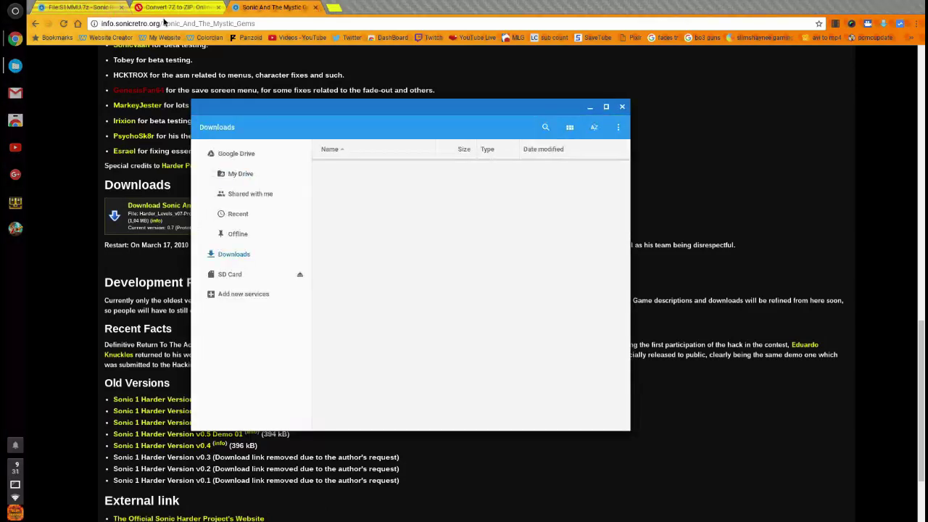
{"action": "left_click", "coordinate": [315, 7]}
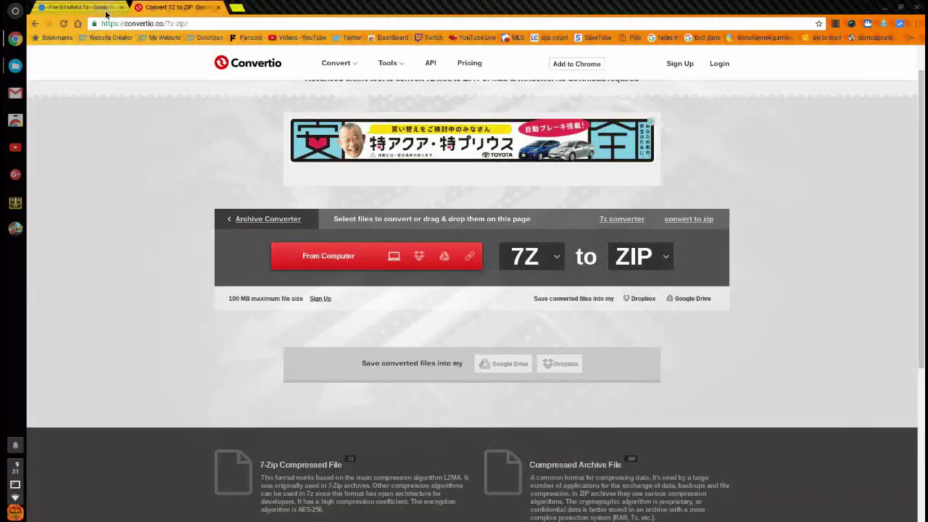
{"action": "left_click", "coordinate": [106, 14]}
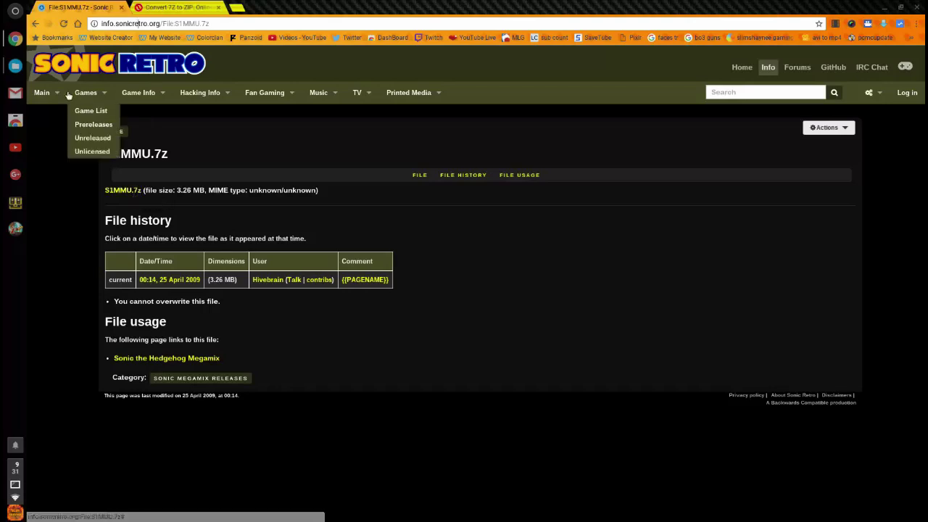
{"action": "left_click", "coordinate": [121, 7]}
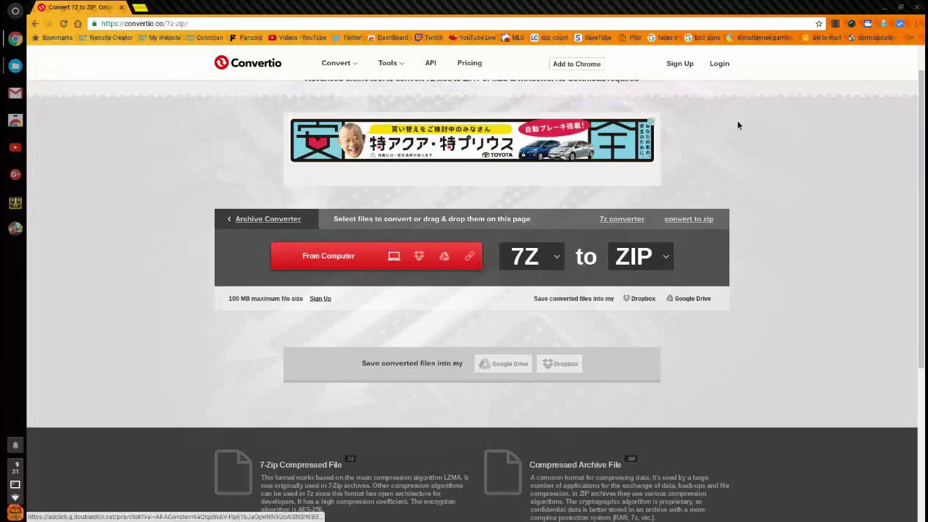
{"action": "left_click", "coordinate": [889, 11]}
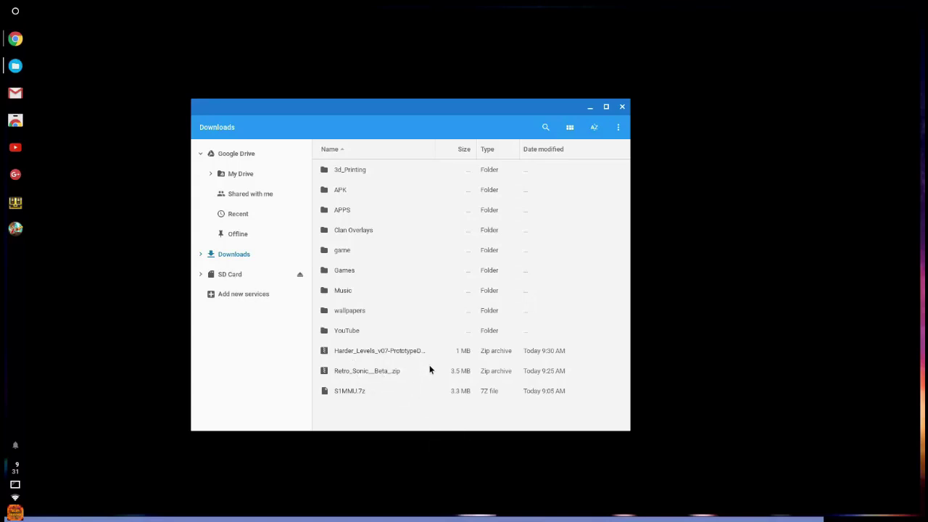
Open the Harder_Levels_v07-PrototypeDemo zip archive from the Downloads folder.
{"action": "left_click", "coordinate": [382, 355]}
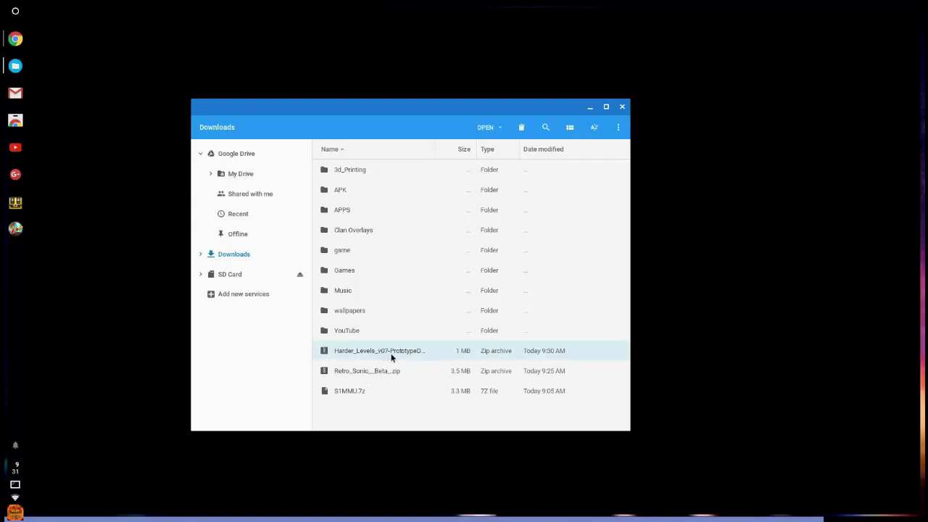
{"action": "mouse_move", "coordinate": [410, 356]}
{"action": "left_mouse_down"}
{"action": "mouse_move", "coordinate": [398, 357]}
{"action": "mouse_move", "coordinate": [406, 360]}
{"action": "left_mouse_up"}
{"action": "right_click", "coordinate": [417, 355]}
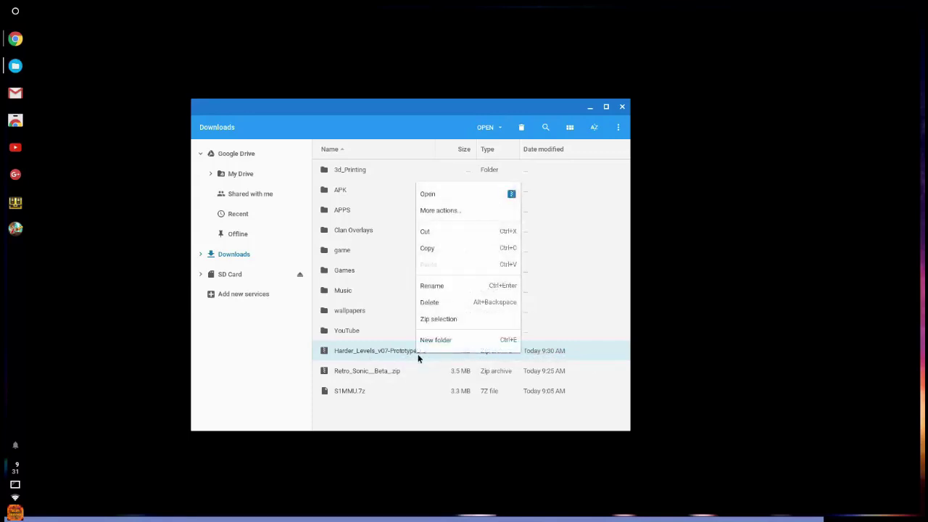
{"action": "left_click", "coordinate": [426, 195]}
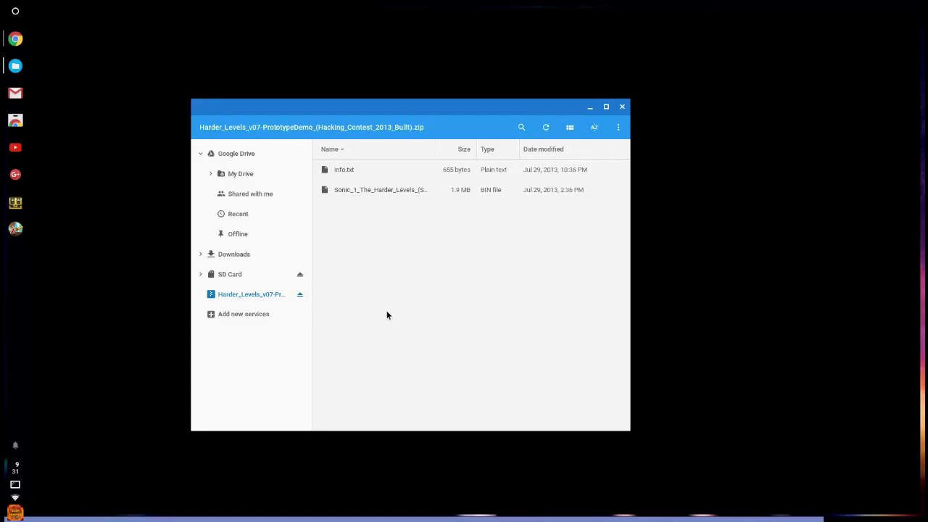
Copy the Sonic_1_The_Harder_Levels BIN file from the archive into the SD card's GAME folder and return to Downloads.
{"action": "left_click", "coordinate": [482, 191]}
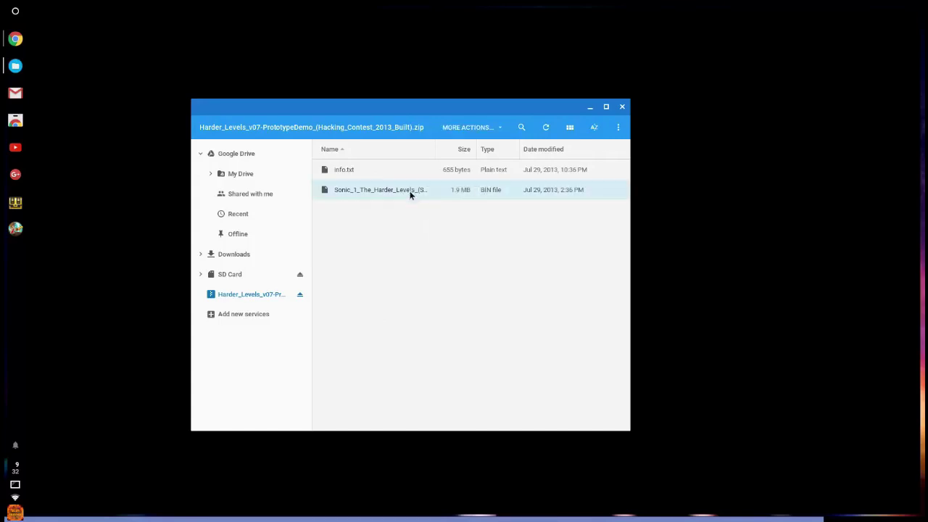
{"action": "left_click_drag", "start_coordinate": [410, 193], "coordinate": [381, 166]}
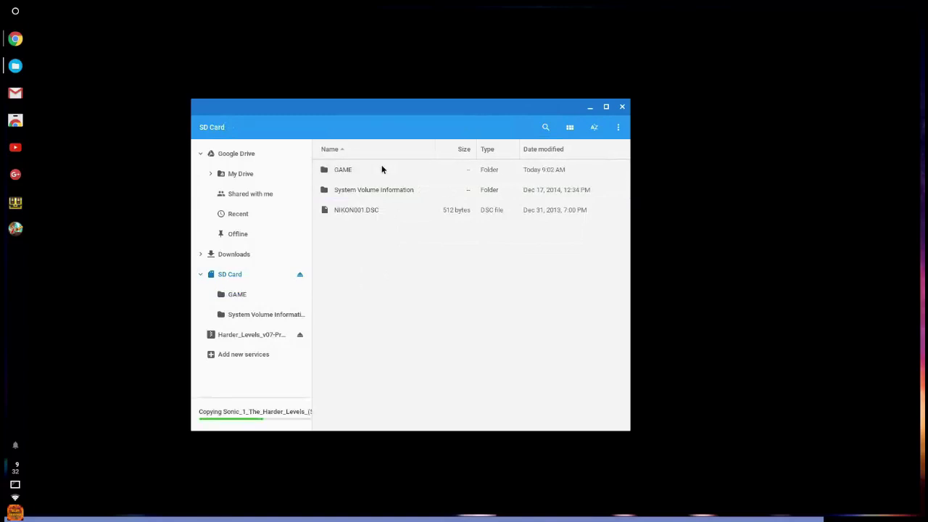
{"action": "left_click", "coordinate": [243, 256]}
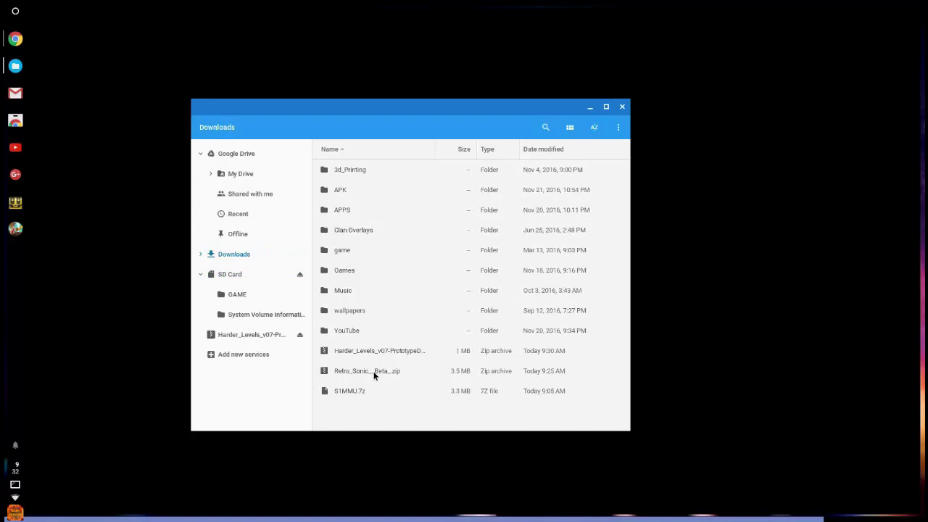
Open the Retro_Sonic__Beta_.zip archive and view the contents of its RSonicBeta folder.
{"action": "left_click", "coordinate": [373, 371]}
{"action": "right_click", "coordinate": [373, 371]}
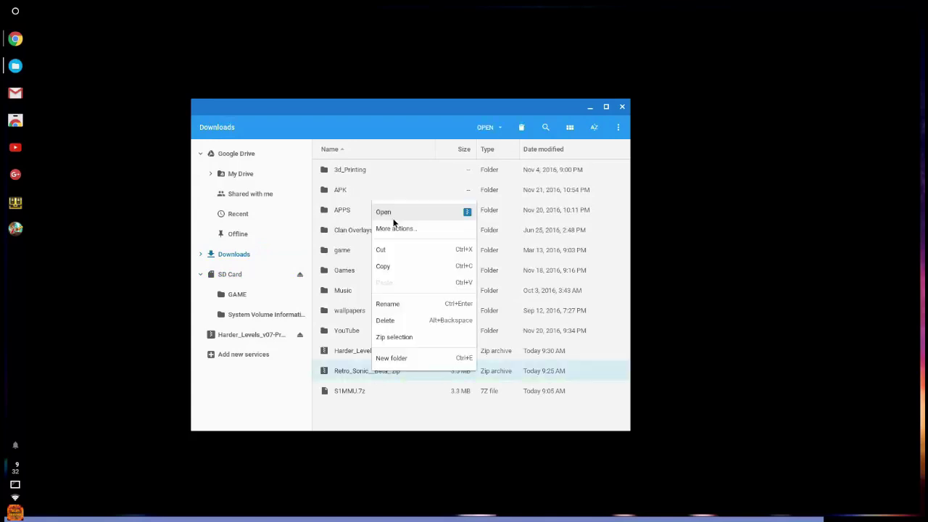
{"action": "left_click", "coordinate": [394, 212]}
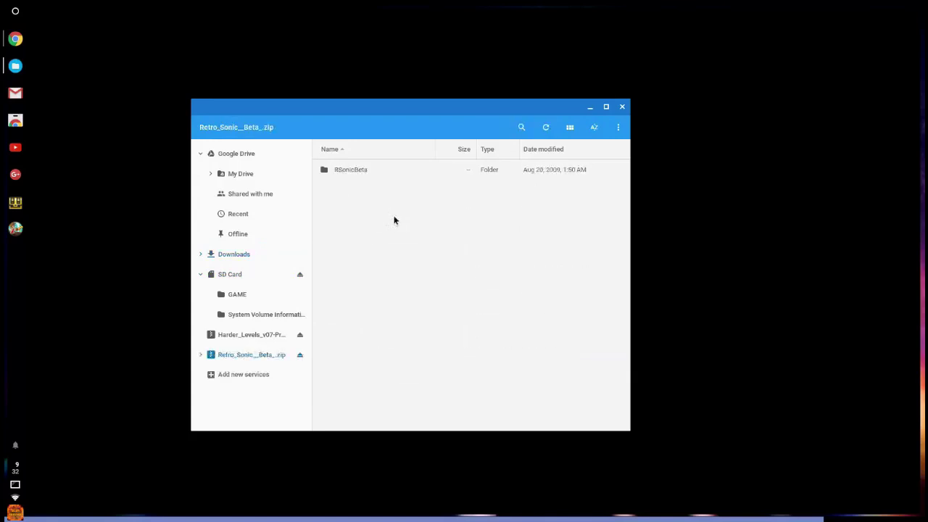
{"action": "left_click", "coordinate": [386, 173]}
{"action": "double_click", "coordinate": [385, 172]}
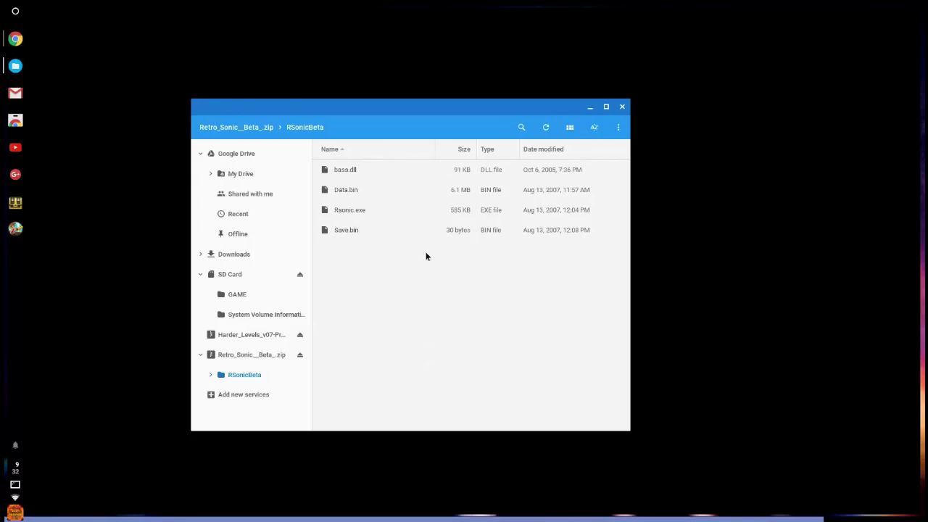
Eject the mounted Retro_Sonic__Beta_ and Harder_Levels_v07-PrototypeDemo archives.
{"action": "left_click", "coordinate": [239, 334]}
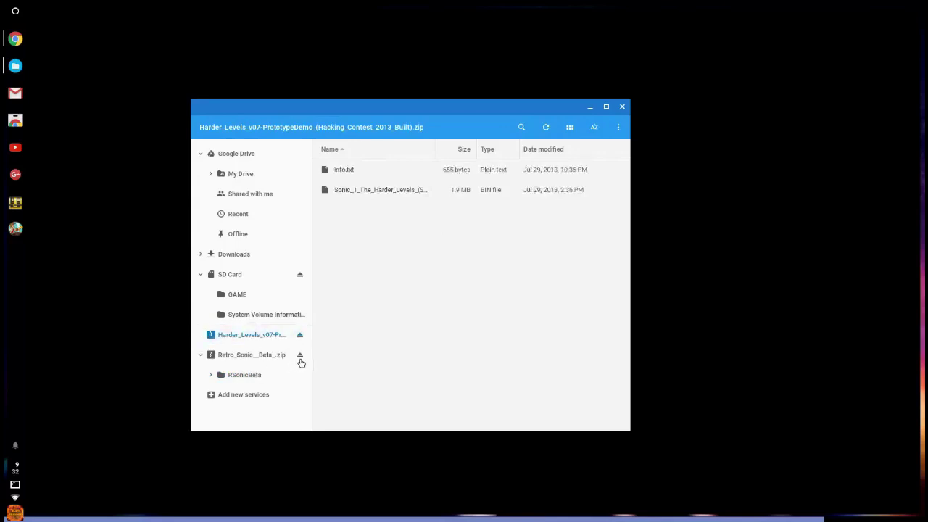
{"action": "left_click", "coordinate": [259, 357]}
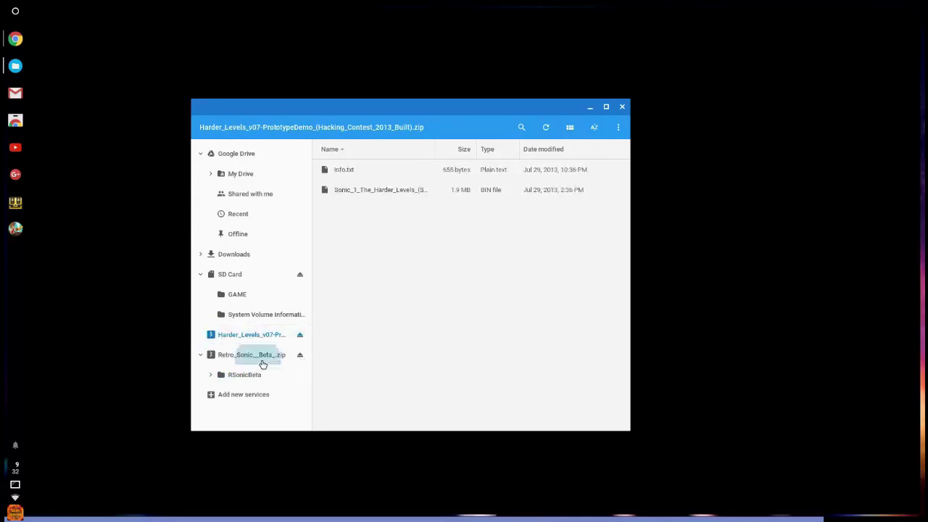
{"action": "left_click", "coordinate": [300, 355]}
{"action": "left_click", "coordinate": [300, 335]}
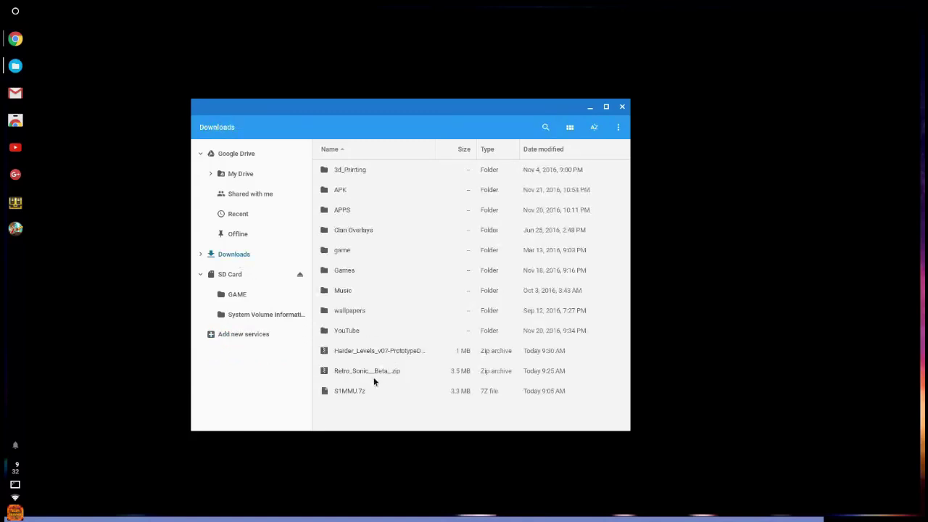
Delete the Harder_Levels_v07-PrototypeDemo and Retro_Sonic__Beta_ zip archives from the Downloads folder.
{"action": "left_click", "coordinate": [375, 353]}
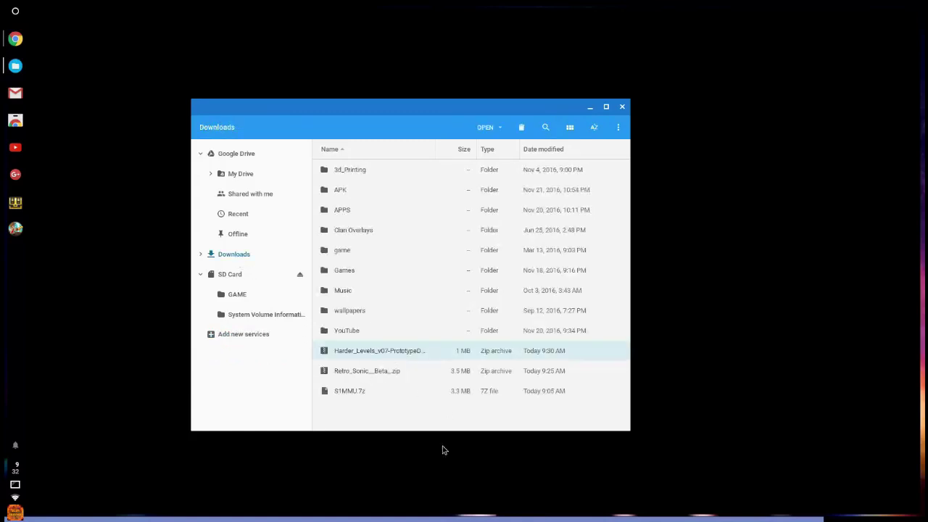
{"action": "left_click", "coordinate": [467, 372], "text": "shift"}
{"action": "key", "text": "Delete"}
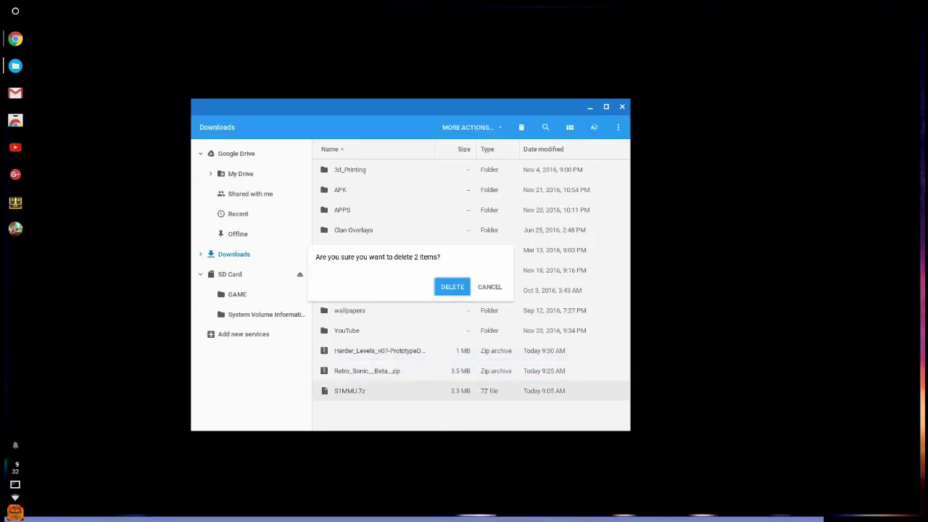
{"action": "left_click", "coordinate": [451, 287]}
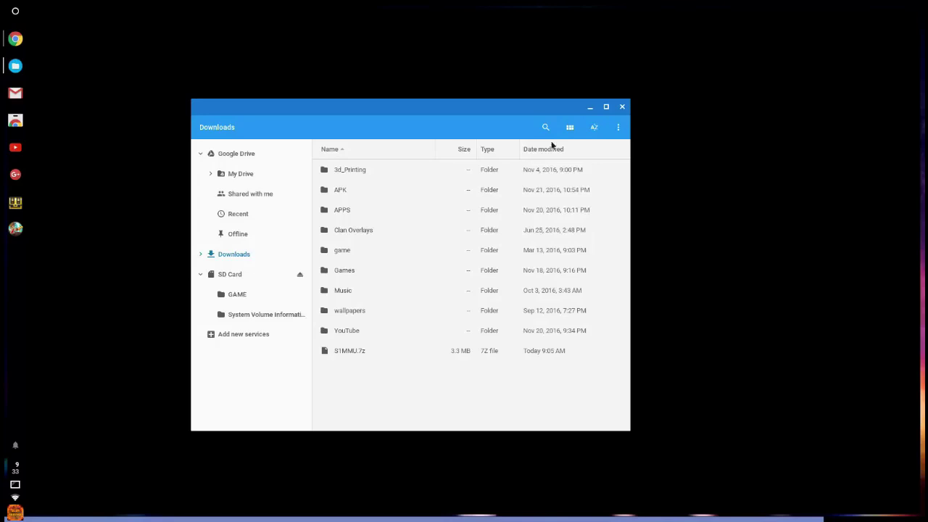
Close the file manager and switch to the Chrome window with Convertio's 7Z to ZIP converter.
{"action": "left_click", "coordinate": [622, 108]}
{"action": "left_click", "coordinate": [13, 5]}
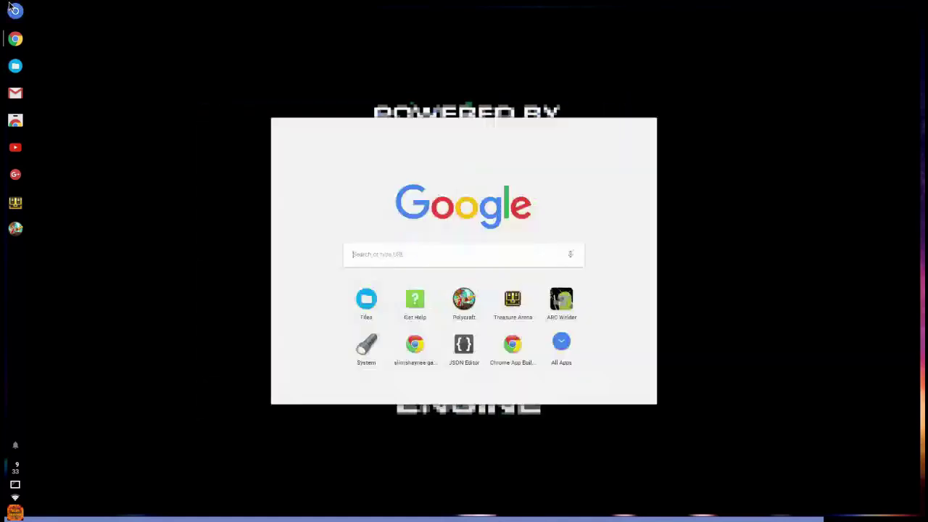
{"action": "left_click", "coordinate": [11, 4]}
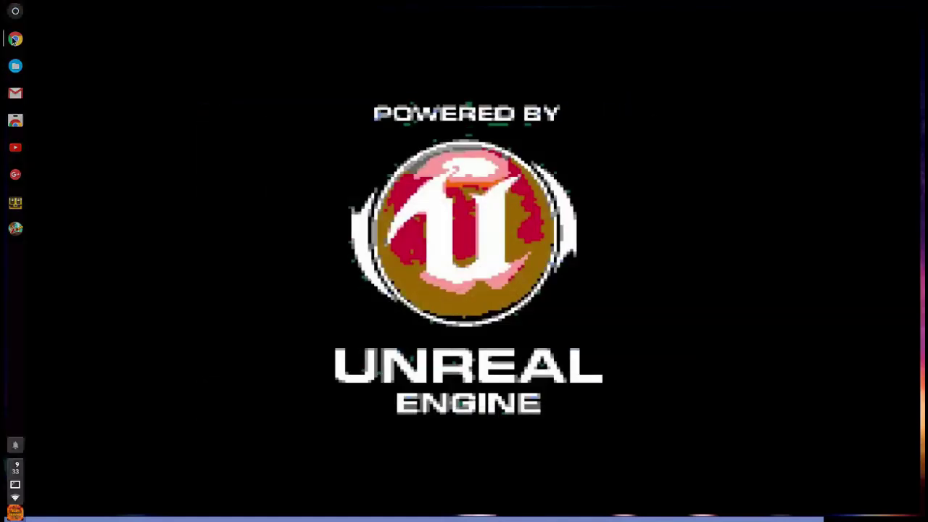
{"action": "left_click", "coordinate": [15, 38]}
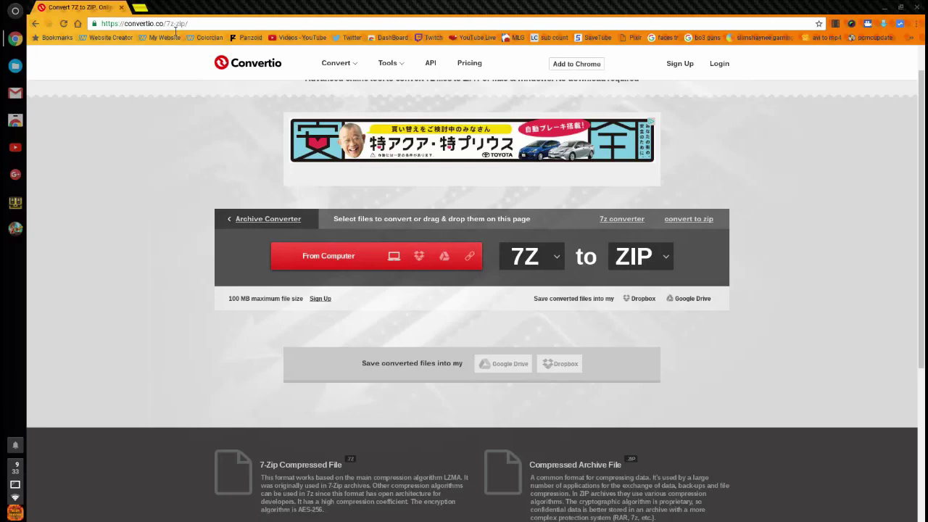
Add the S1MMU.7z file from the computer's Downloads folder to the 7Z to ZIP conversion.
{"action": "left_click", "coordinate": [340, 256]}
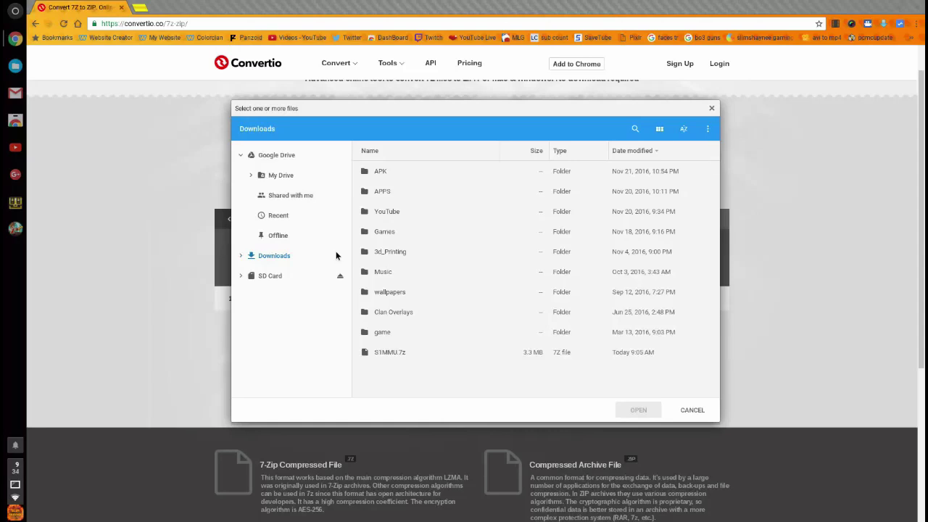
{"action": "left_click", "coordinate": [399, 353]}
{"action": "left_click", "coordinate": [629, 410]}
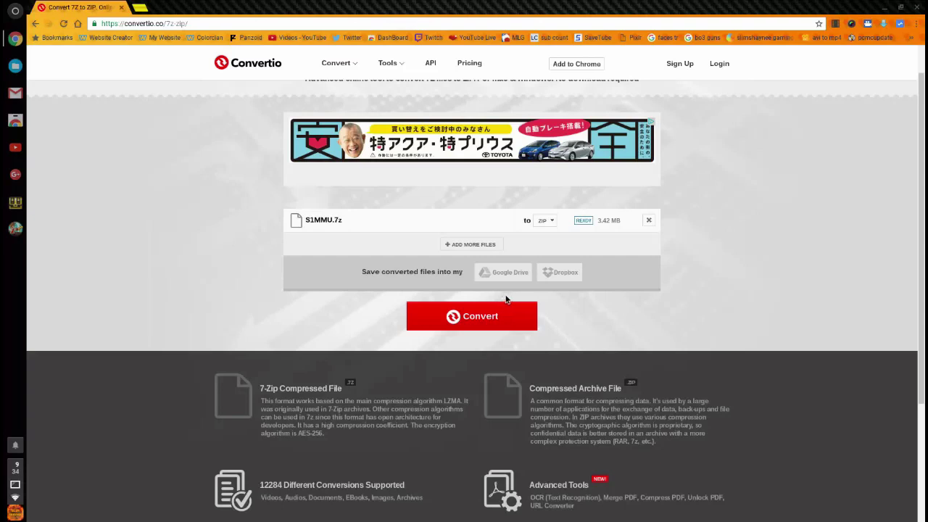
Convert S1MMU.7z to ZIP, then download the converted file and show it in its folder.
{"action": "left_click", "coordinate": [460, 313]}
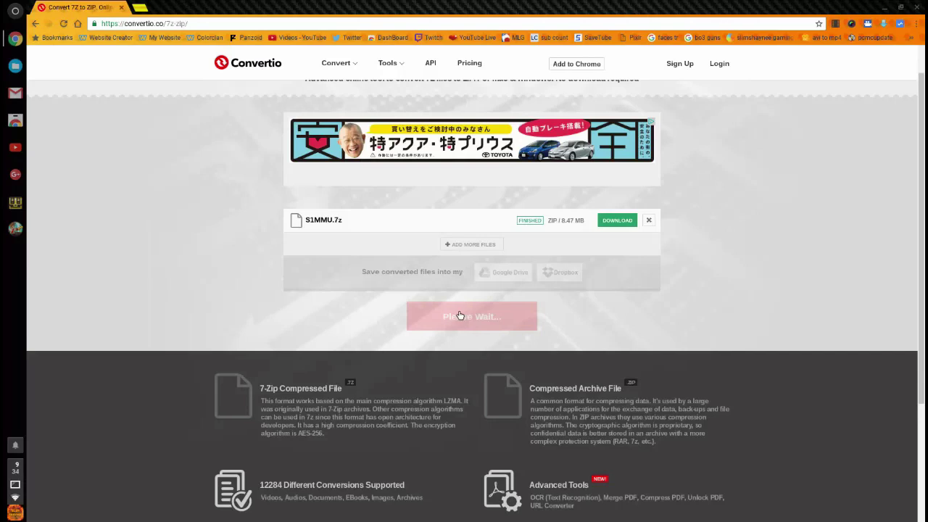
{"action": "left_click", "coordinate": [613, 221]}
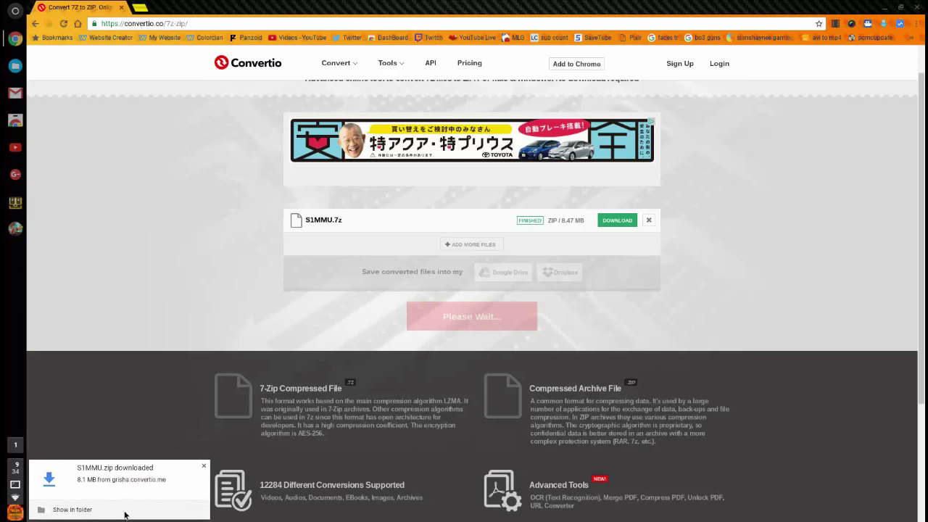
{"action": "left_click", "coordinate": [125, 512]}
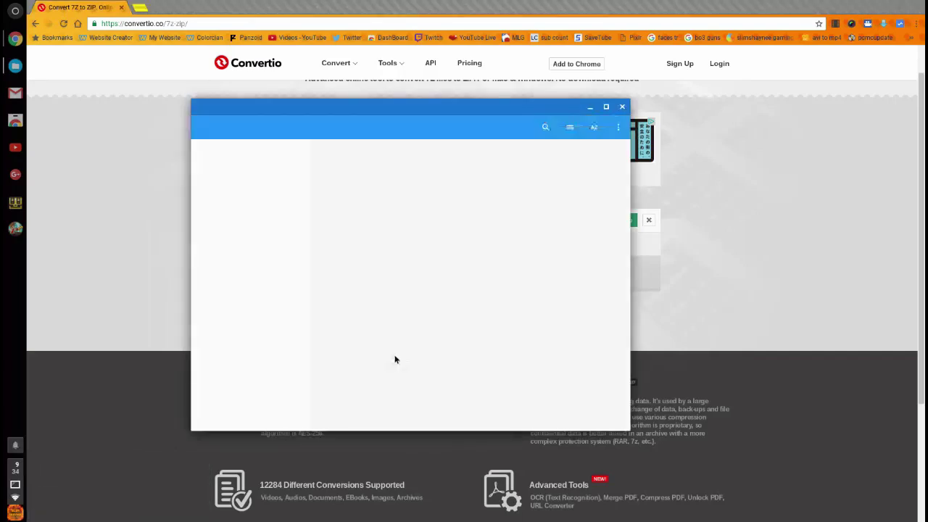